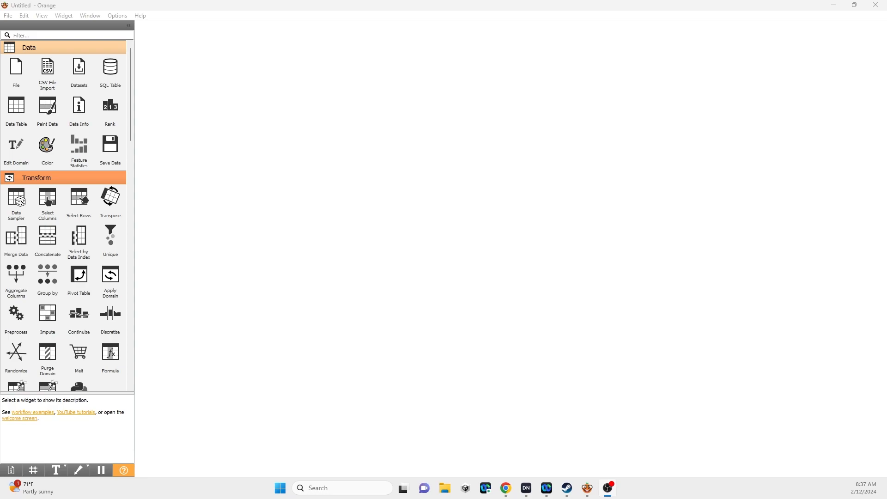
Add a File widget to the upper part of the empty canvas
{"action": "right_click", "coordinate": [303, 152]}
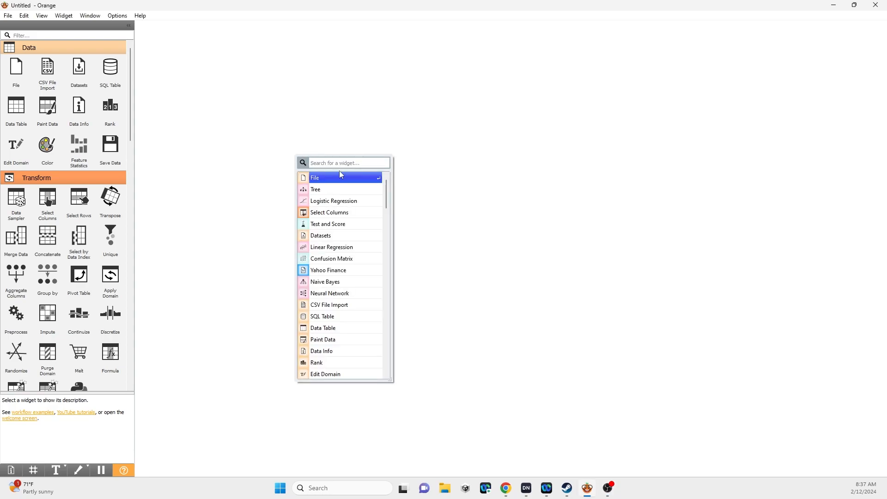
{"action": "left_click", "coordinate": [332, 178]}
{"action": "left_click_drag", "start_coordinate": [311, 158], "coordinate": [313, 138]}
Load the iris.tab dataset into the File widget, review its columns, and close the widget's window
{"action": "double_click", "coordinate": [313, 138]}
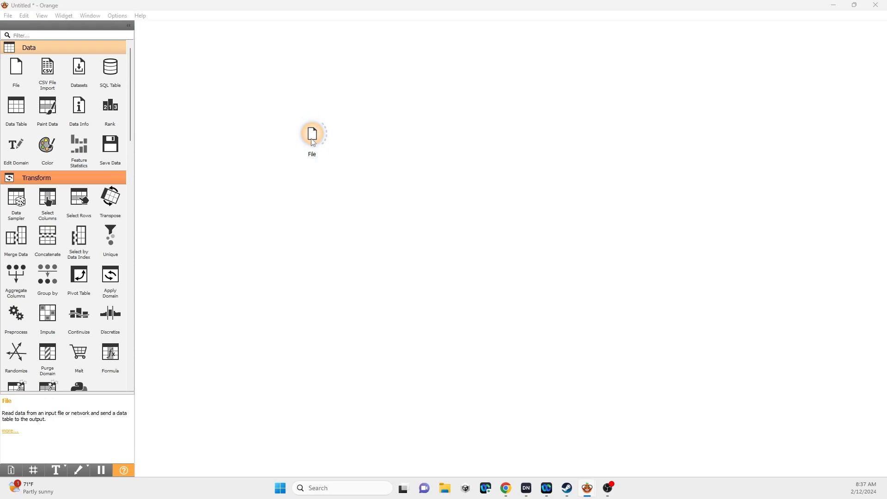
{"action": "left_click_drag", "start_coordinate": [515, 156], "coordinate": [603, 140]}
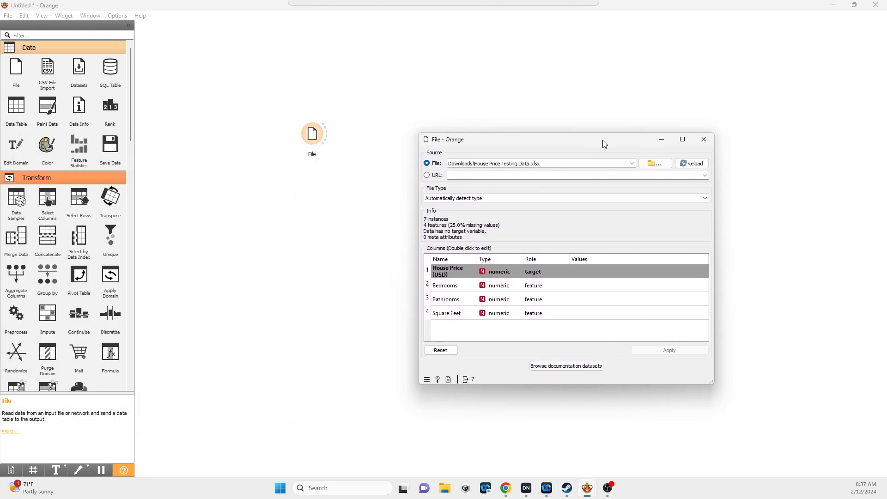
{"action": "left_click", "coordinate": [630, 166]}
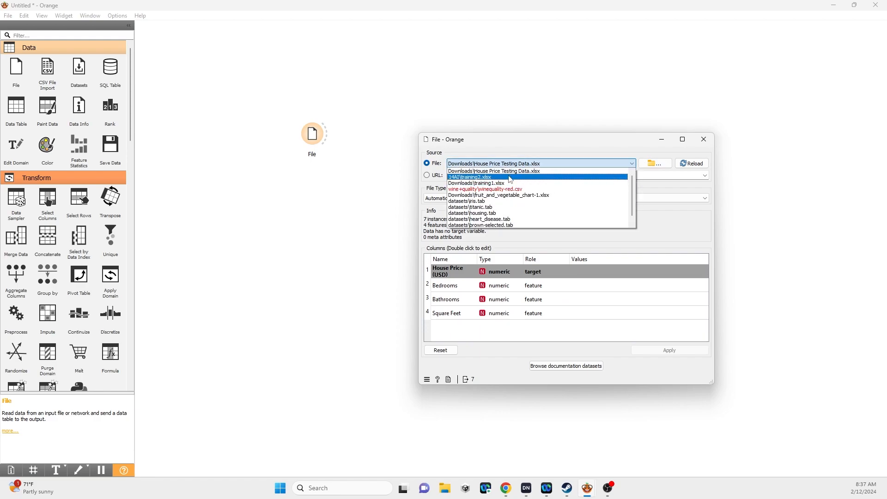
{"action": "left_click", "coordinate": [474, 205]}
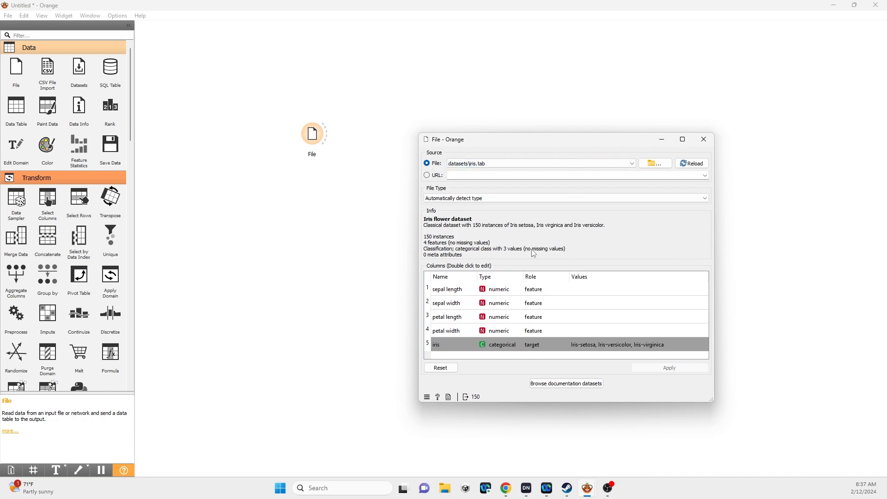
{"action": "left_click_drag", "start_coordinate": [550, 141], "coordinate": [549, 94]}
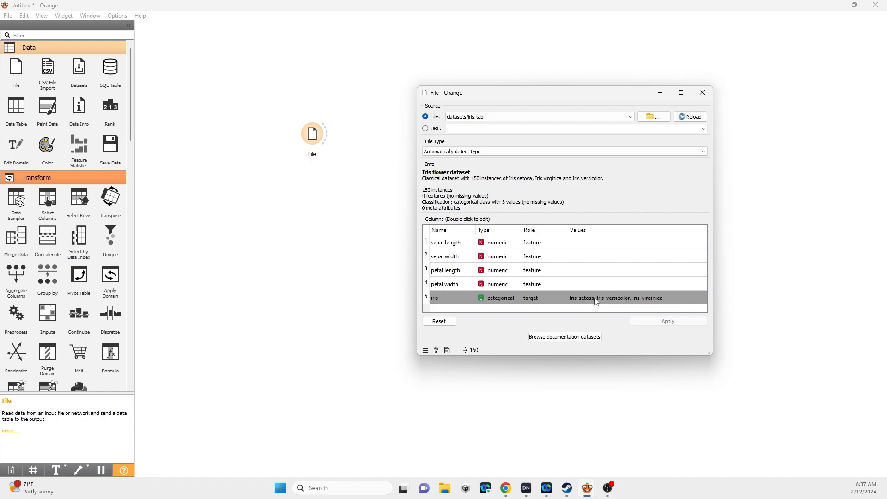
{"action": "left_click", "coordinate": [703, 93]}
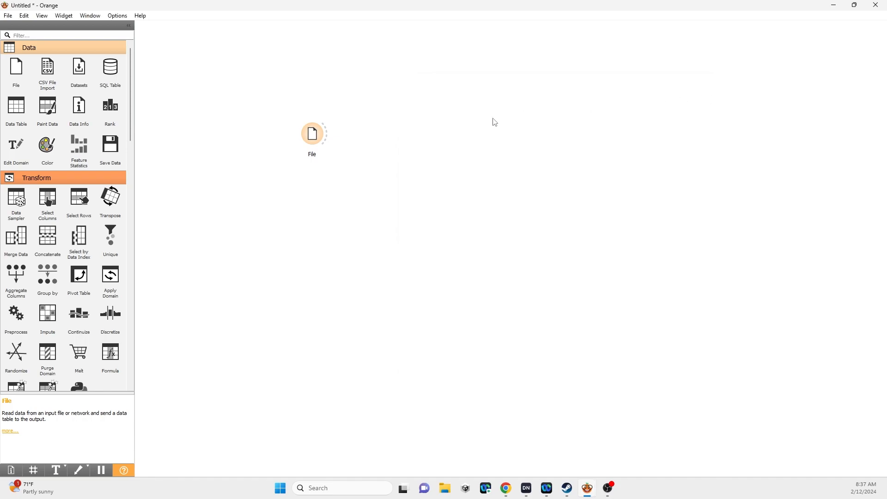
Connect a Data Table to the File widget, examine all its iris rows from first to last, and close it
{"action": "left_click_drag", "start_coordinate": [331, 137], "coordinate": [370, 98]}
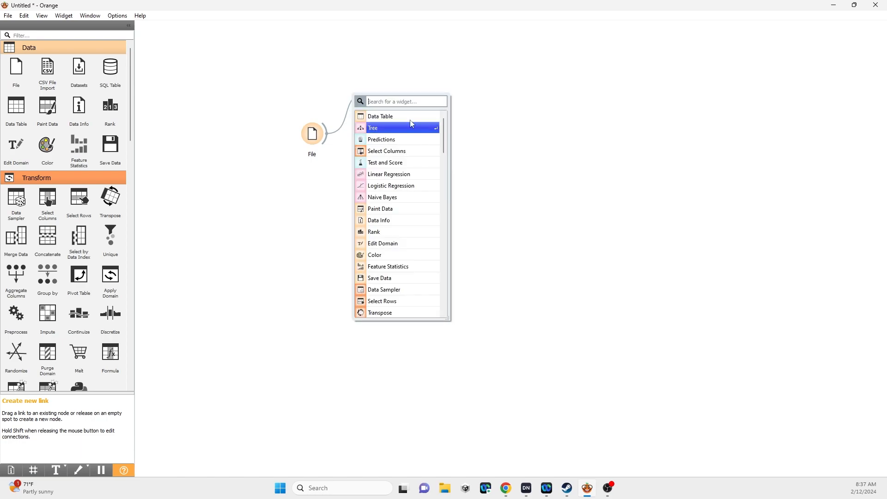
{"action": "left_click", "coordinate": [421, 119]}
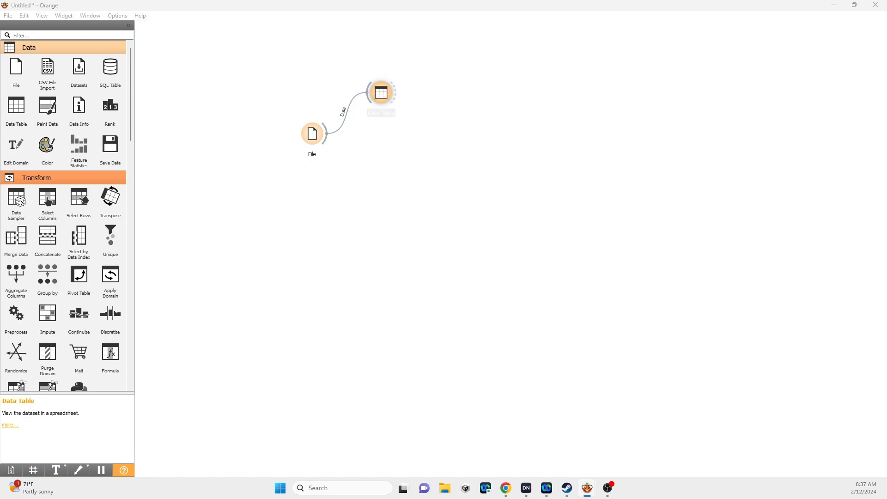
{"action": "scroll", "coordinate": [583, 186], "scroll_direction": "down", "scroll_amount": 7}
{"action": "scroll", "coordinate": [582, 189], "scroll_direction": "up", "scroll_amount": 7}
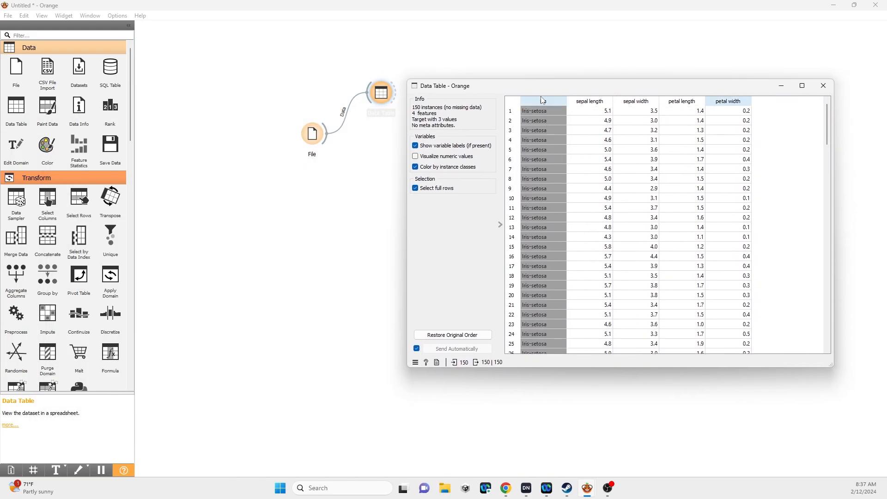
{"action": "scroll", "coordinate": [544, 129], "scroll_direction": "down", "scroll_amount": 14}
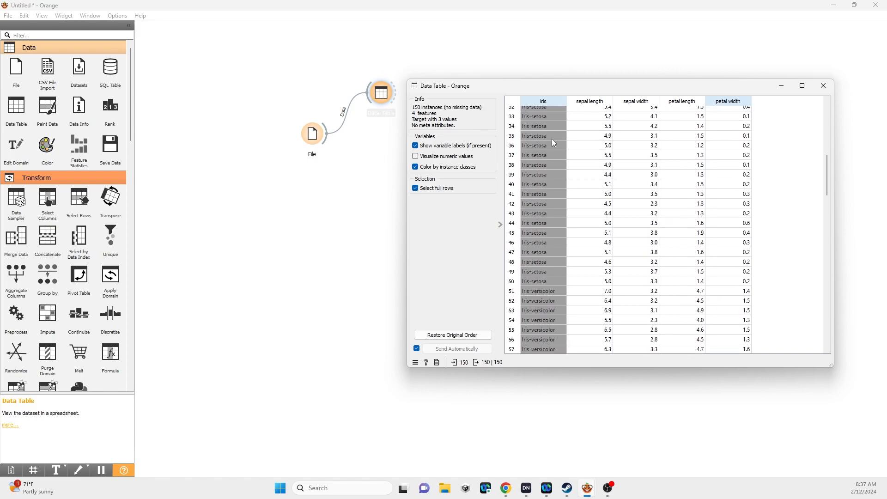
{"action": "scroll", "coordinate": [553, 140], "scroll_direction": "down", "scroll_amount": 9}
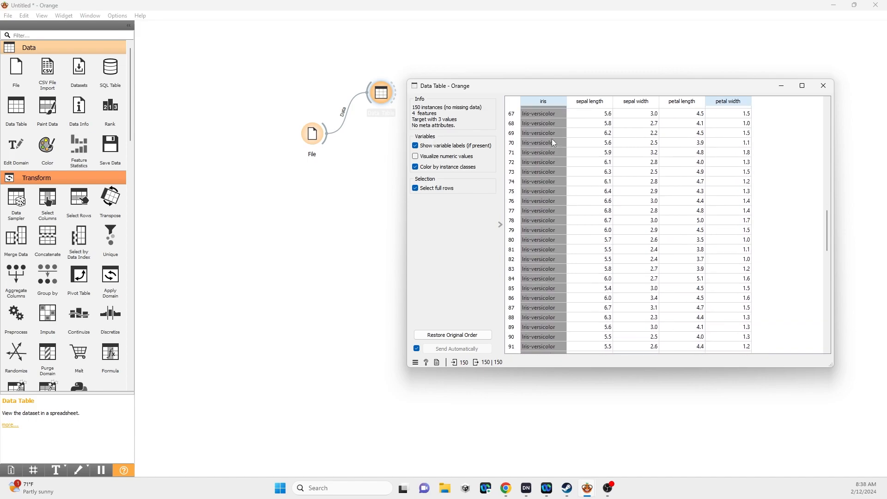
{"action": "scroll", "coordinate": [553, 142], "scroll_direction": "down", "scroll_amount": 18}
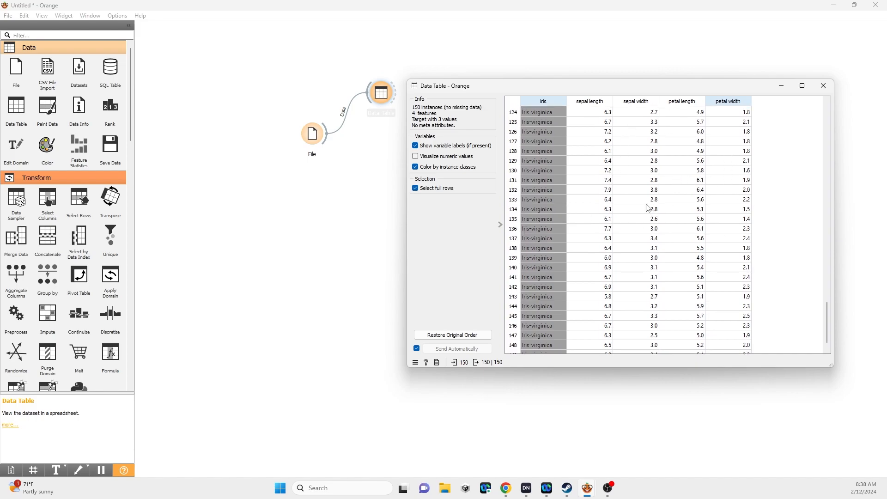
{"action": "scroll", "coordinate": [546, 203], "scroll_direction": "down", "scroll_amount": 1}
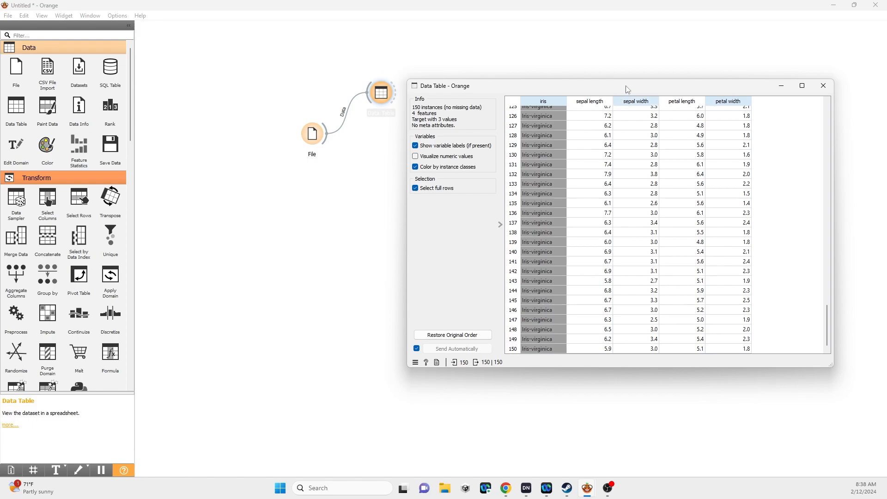
{"action": "left_click_drag", "start_coordinate": [626, 86], "coordinate": [605, 93]}
{"action": "left_click", "coordinate": [808, 96]}
Connect a Tree model to the File widget and attach a Tree Viewer to the Tree's output
{"action": "left_click_drag", "start_coordinate": [327, 134], "coordinate": [570, 121]}
{"action": "left_click", "coordinate": [498, 192]}
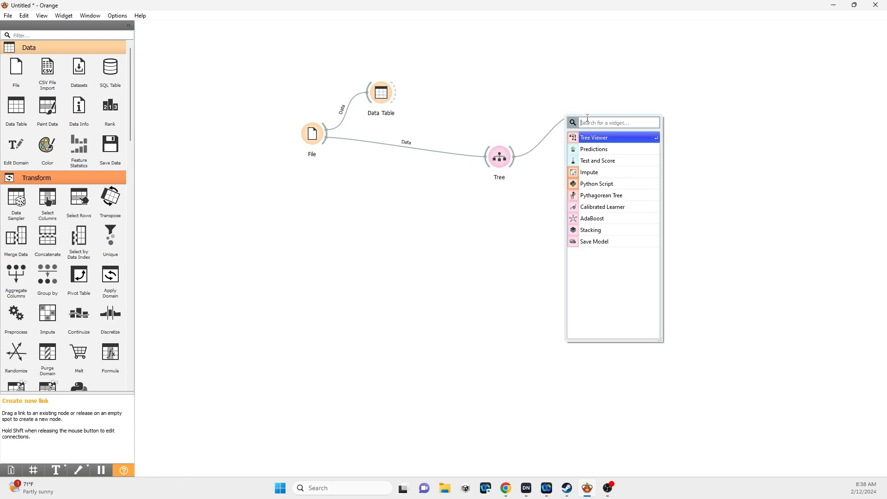
{"action": "left_click", "coordinate": [593, 137]}
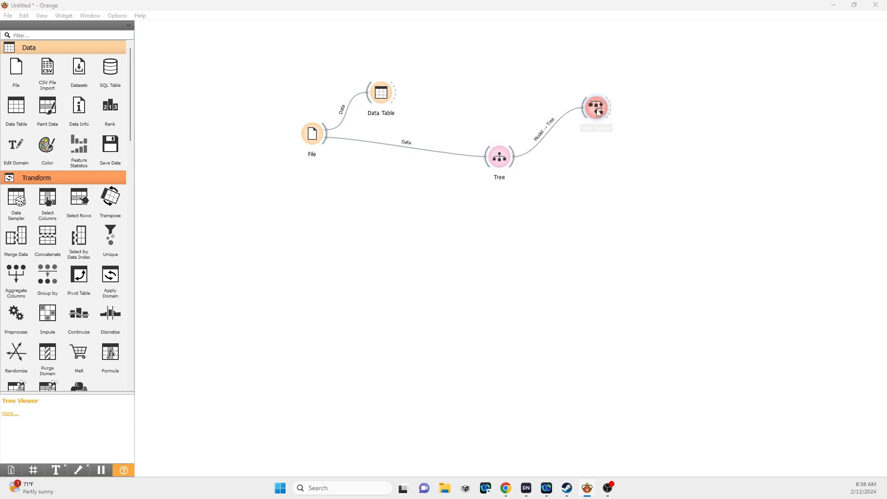
Examine the decision tree's petal length and petal width splits and its leaf classes in the Tree Viewer, and close it
{"action": "left_click_drag", "start_coordinate": [0, 172], "coordinate": [559, 171]}
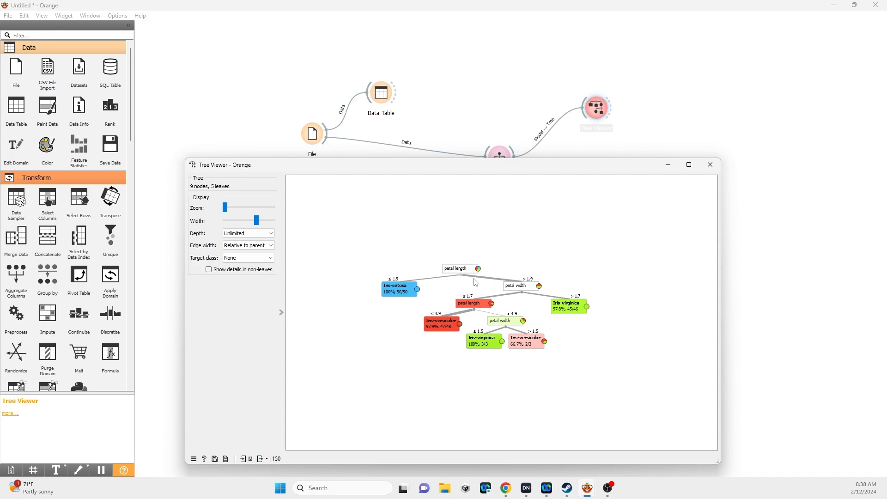
{"action": "mouse_move", "coordinate": [466, 276]}
{"action": "left_click_drag", "start_coordinate": [508, 166], "coordinate": [502, 145]}
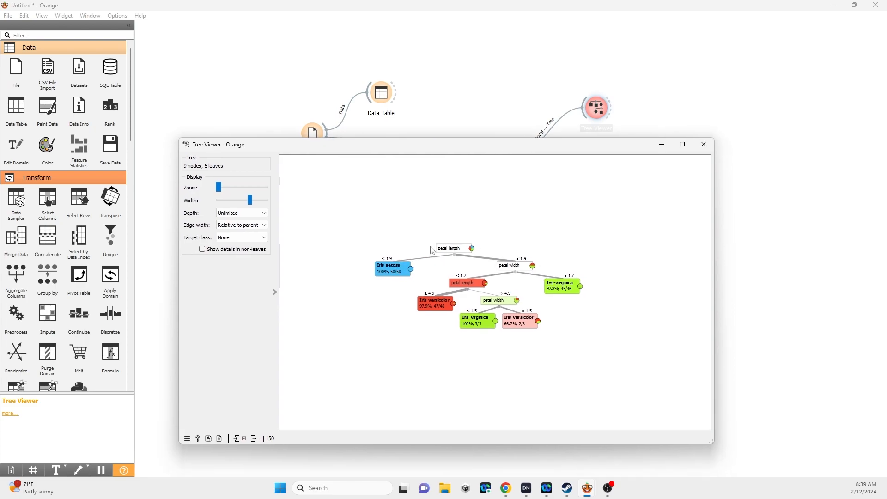
{"action": "left_click_drag", "start_coordinate": [482, 150], "coordinate": [486, 160]}
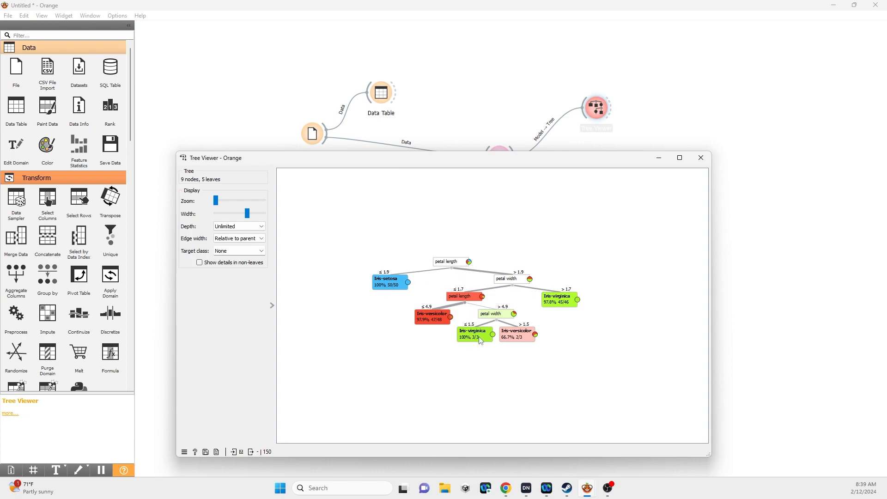
{"action": "left_click_drag", "start_coordinate": [465, 165], "coordinate": [455, 155]}
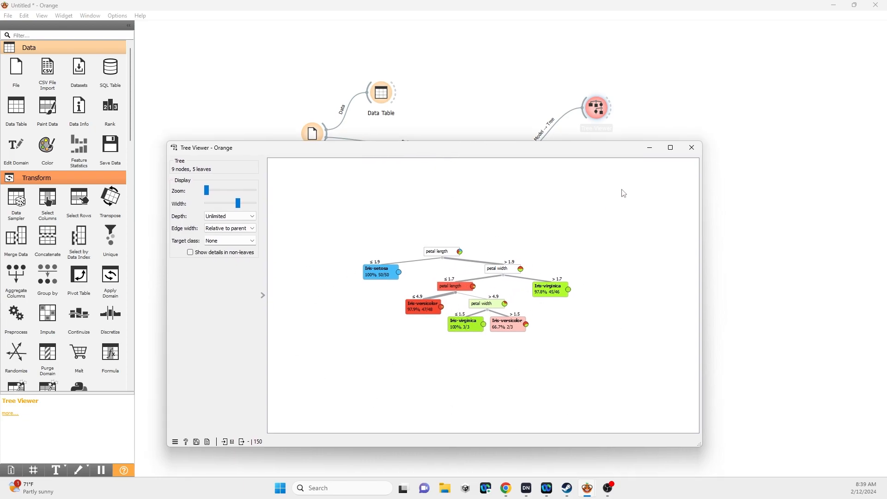
{"action": "left_click_drag", "start_coordinate": [448, 153], "coordinate": [444, 139]}
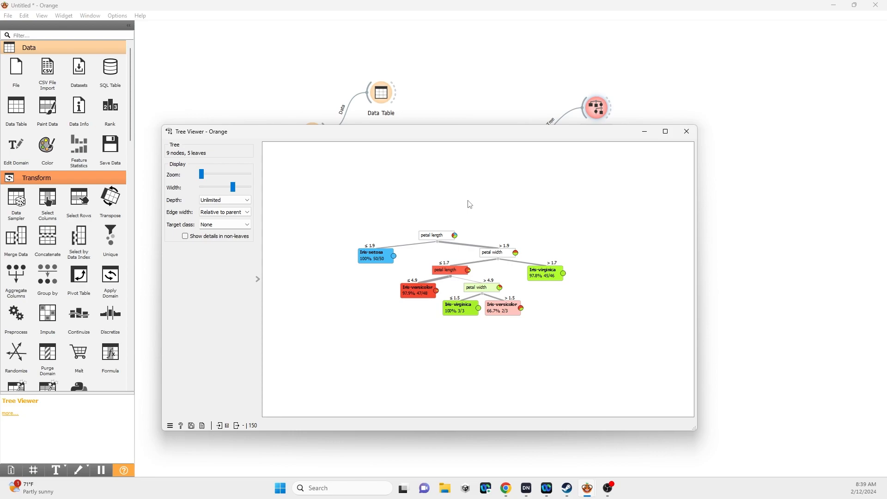
{"action": "left_click_drag", "start_coordinate": [505, 131], "coordinate": [490, 137]}
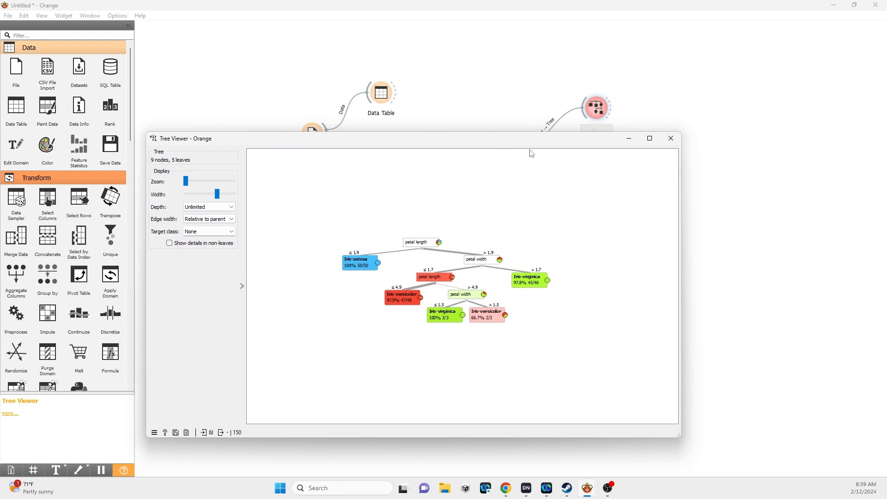
{"action": "left_click", "coordinate": [671, 138]}
Reposition the Tree and Tree Viewer widgets and connect a Predictions widget to the Tree, placed below the Tree Viewer
{"action": "left_click", "coordinate": [472, 160]}
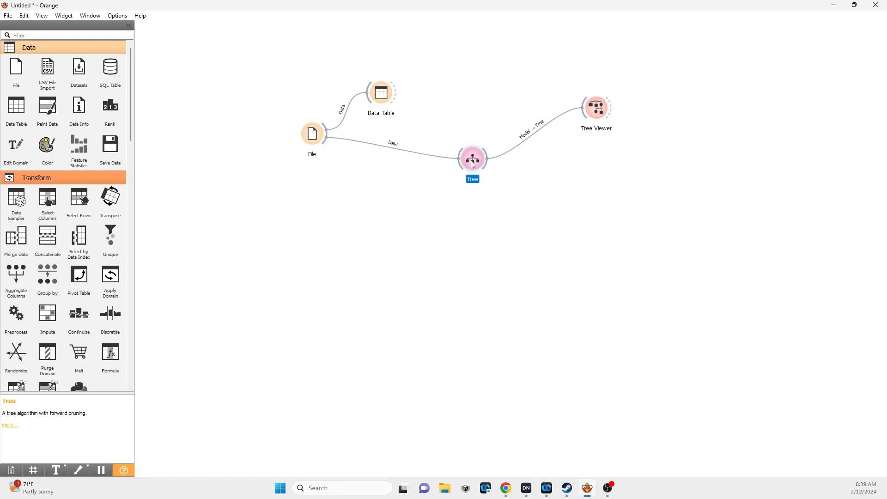
{"action": "left_click_drag", "start_coordinate": [599, 121], "coordinate": [591, 104]}
{"action": "left_click_drag", "start_coordinate": [488, 160], "coordinate": [606, 228]}
{"action": "left_click", "coordinate": [649, 231]}
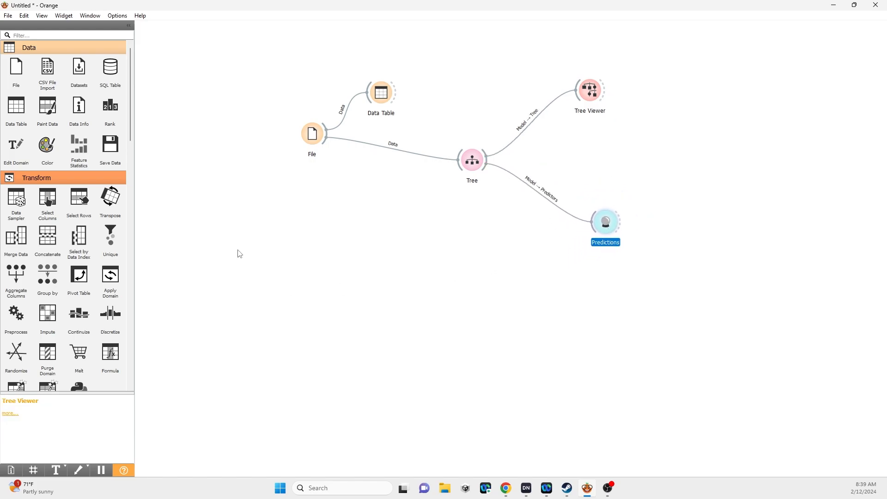
Add a second File widget below the first and look through its list of available data files
{"action": "double_click", "coordinate": [313, 253]}
{"action": "left_click", "coordinate": [320, 272]}
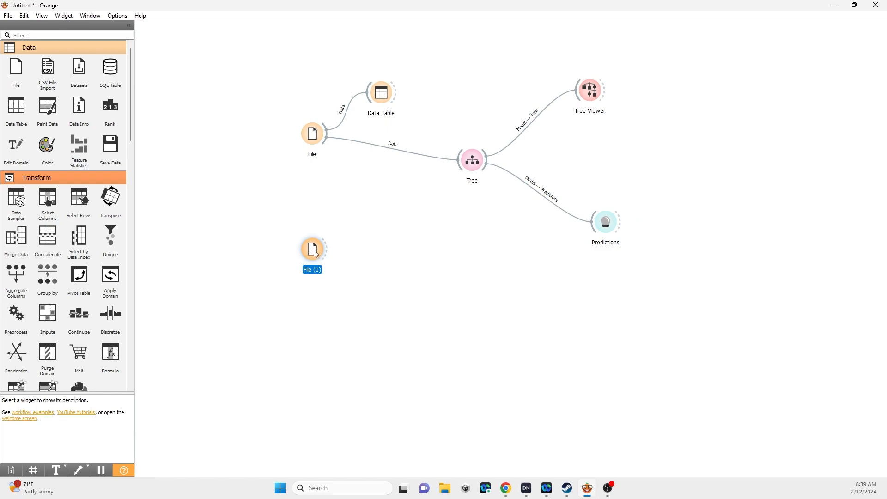
{"action": "double_click", "coordinate": [315, 262]}
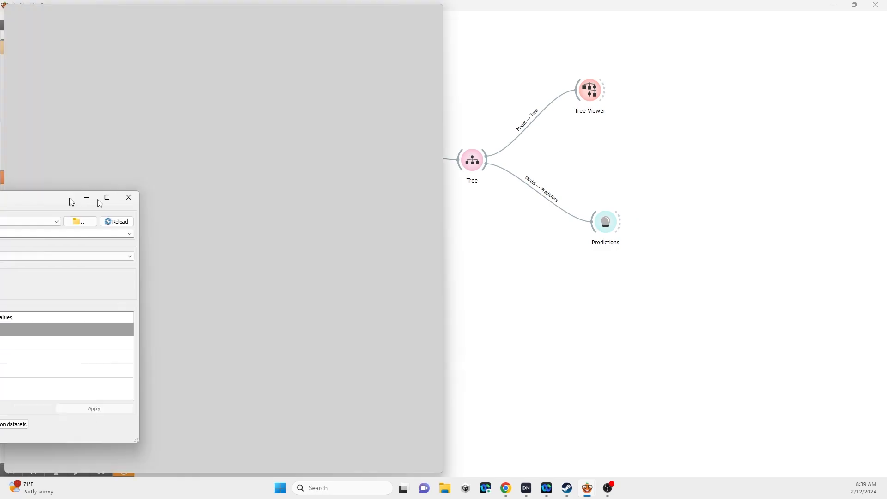
{"action": "left_click", "coordinate": [561, 209]}
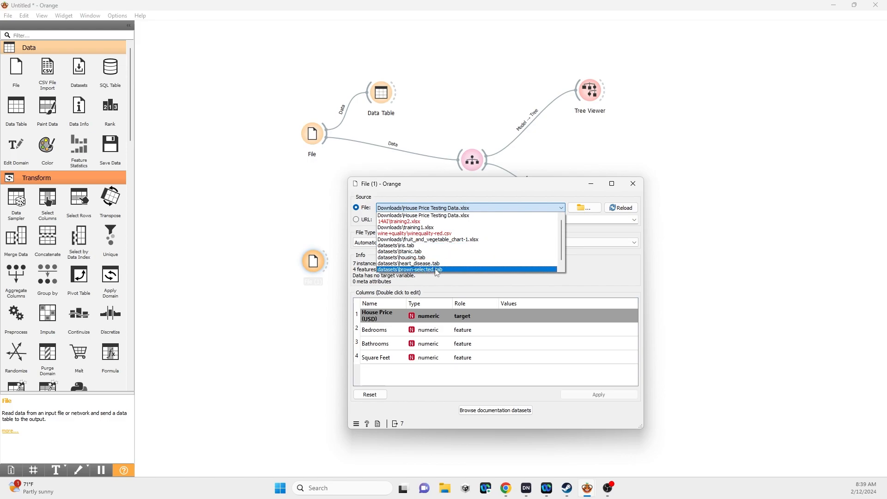
{"action": "scroll", "coordinate": [466, 252], "scroll_direction": "down", "scroll_amount": 1}
{"action": "left_click", "coordinate": [525, 186]}
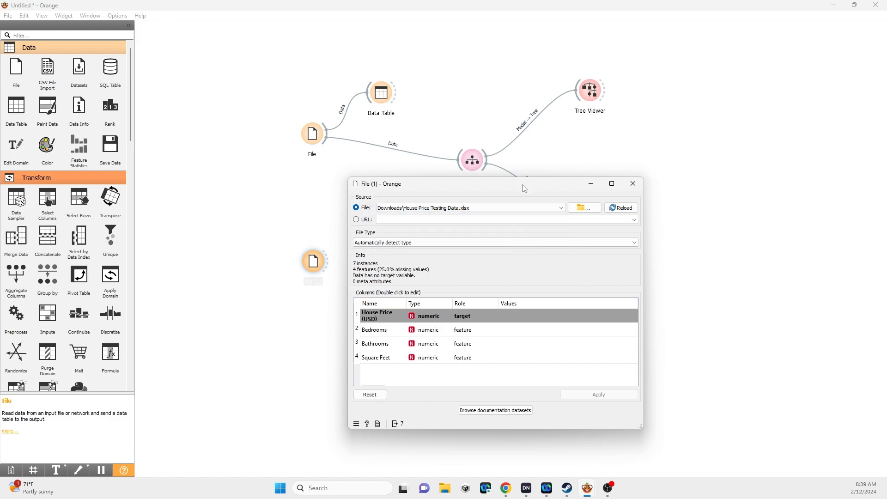
{"action": "left_click", "coordinate": [633, 183]}
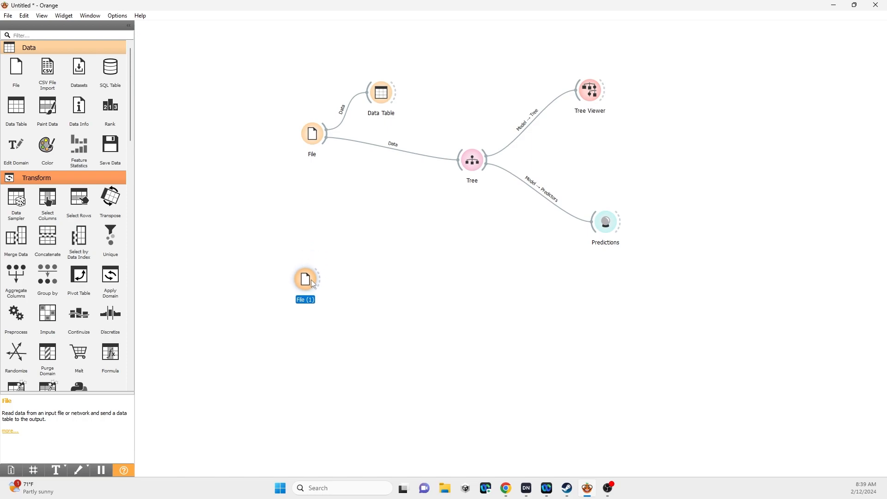
{"action": "left_click_drag", "start_coordinate": [312, 276], "coordinate": [306, 278]}
Reopen the Data Table, review the iris measurements from the first row, and close it
{"action": "double_click", "coordinate": [382, 92]}
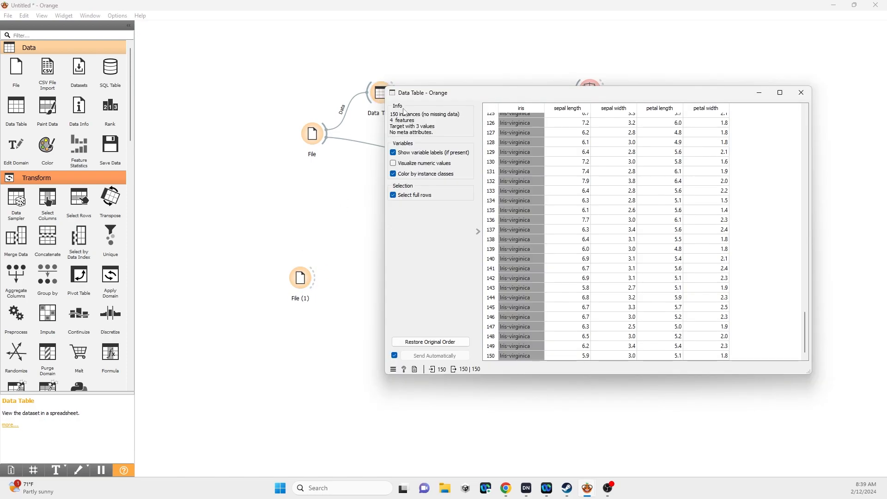
{"action": "scroll", "coordinate": [584, 189], "scroll_direction": "up", "scroll_amount": 20}
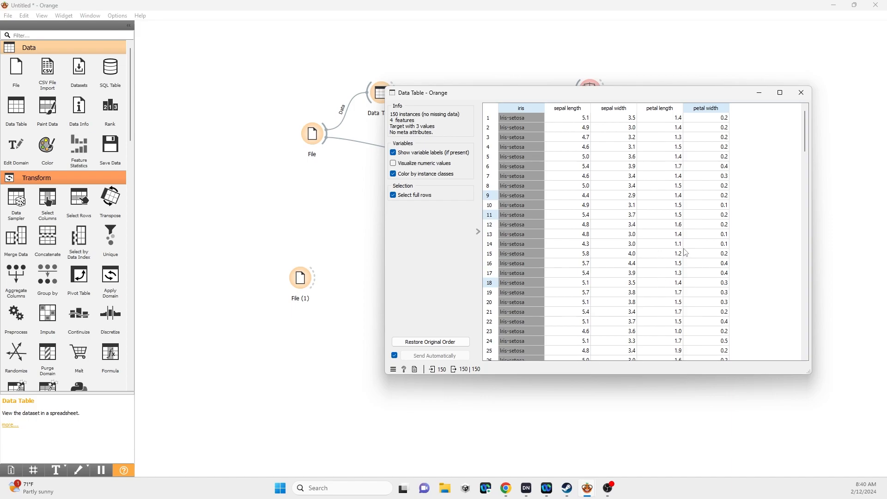
{"action": "left_click_drag", "start_coordinate": [643, 96], "coordinate": [610, 148]}
{"action": "left_click", "coordinate": [769, 144]}
Connect the second File widget's data output to the Predictions widget
{"action": "left_click_drag", "start_coordinate": [314, 277], "coordinate": [652, 236]}
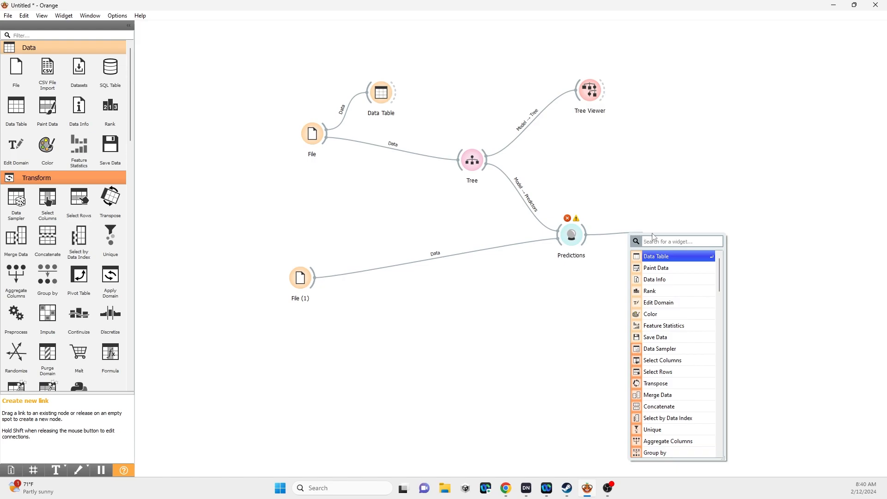
{"action": "type", "text": "pred"}
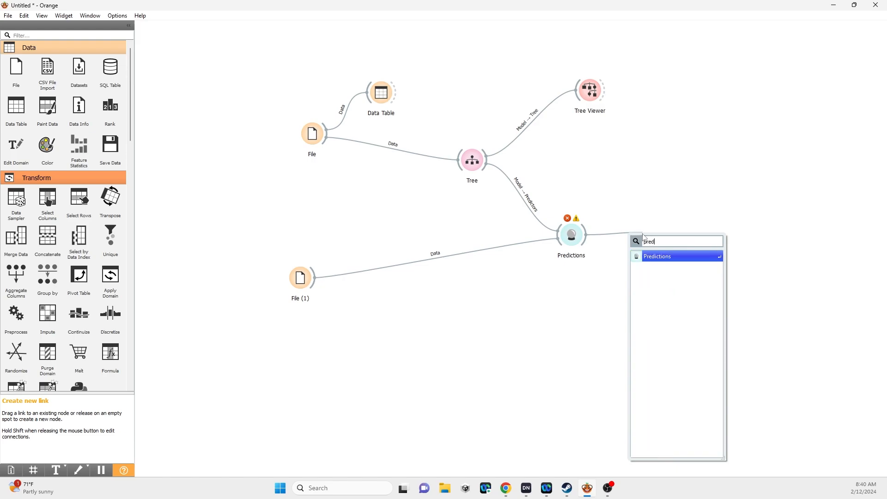
{"action": "key", "text": "BackSpace"}
{"action": "key", "text": "BackSpace"}
{"action": "key", "text": "BackSpace"}
{"action": "key", "text": "BackSpace"}
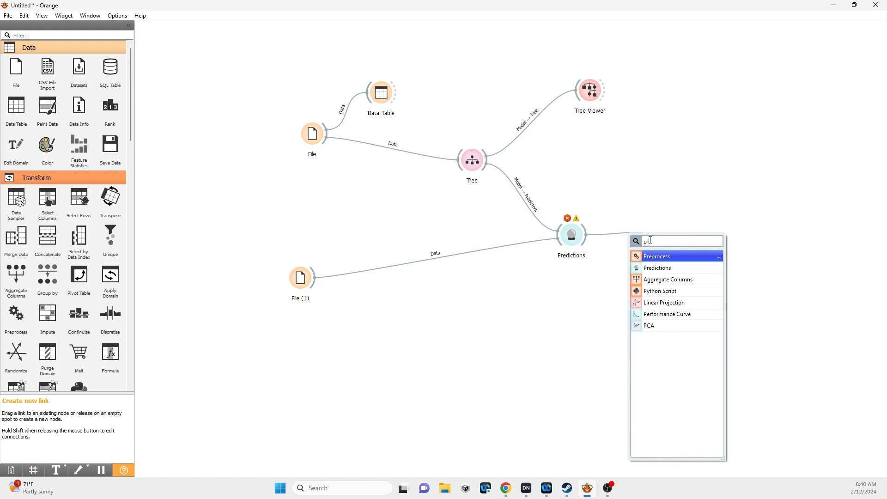
{"action": "left_click", "coordinate": [666, 225]}
Dismiss the new-widget search, then move the Predictions widget farther out from the Tree and the second File widget up closer to the first
{"action": "double_click", "coordinate": [572, 236]}
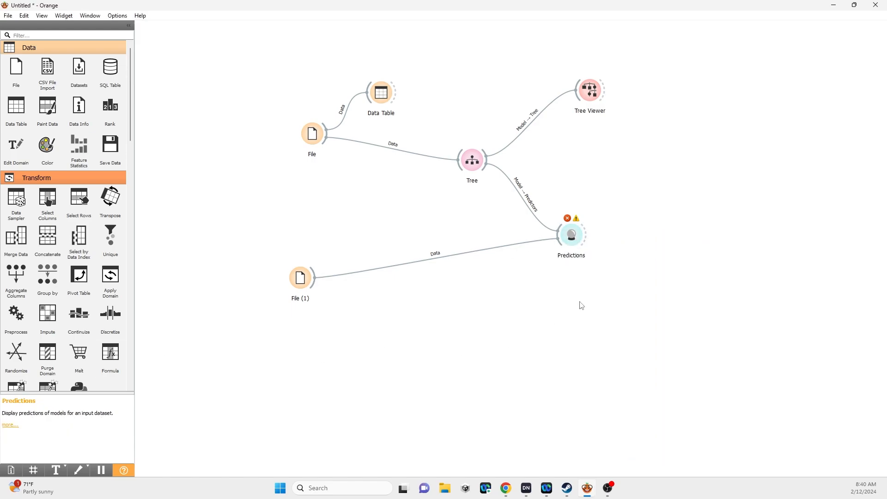
{"action": "left_click_drag", "start_coordinate": [574, 244], "coordinate": [579, 251]}
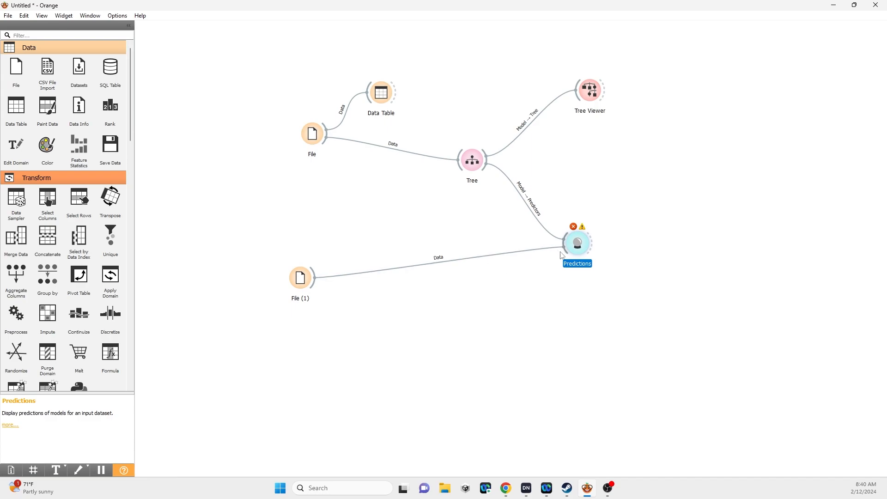
{"action": "mouse_move", "coordinate": [295, 280]}
{"action": "left_mouse_down"}
{"action": "mouse_move", "coordinate": [302, 250]}
{"action": "mouse_move", "coordinate": [298, 279]}
{"action": "left_mouse_up"}
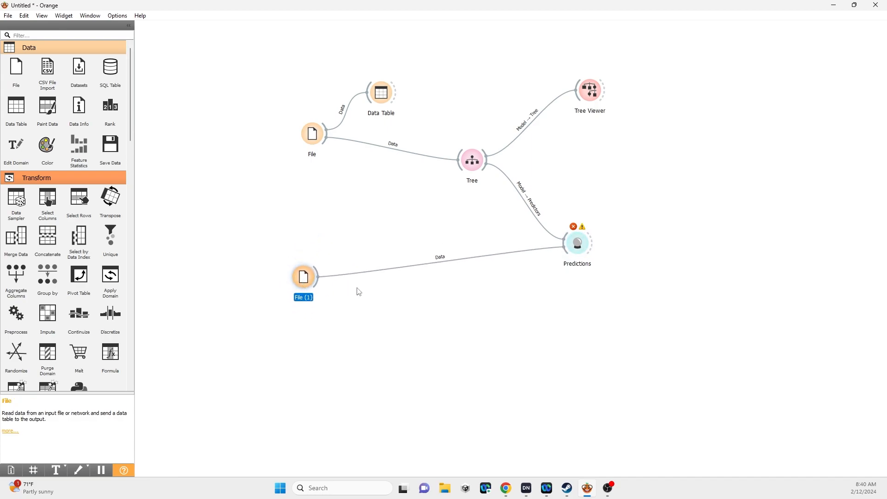
{"action": "left_click_drag", "start_coordinate": [587, 246], "coordinate": [619, 243]}
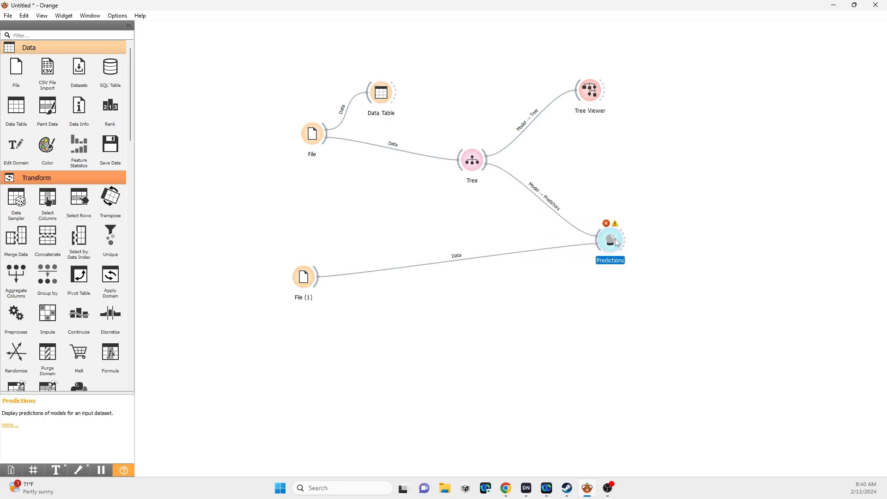
{"action": "left_click", "coordinate": [305, 277]}
{"action": "left_click_drag", "start_coordinate": [305, 277], "coordinate": [310, 260]}
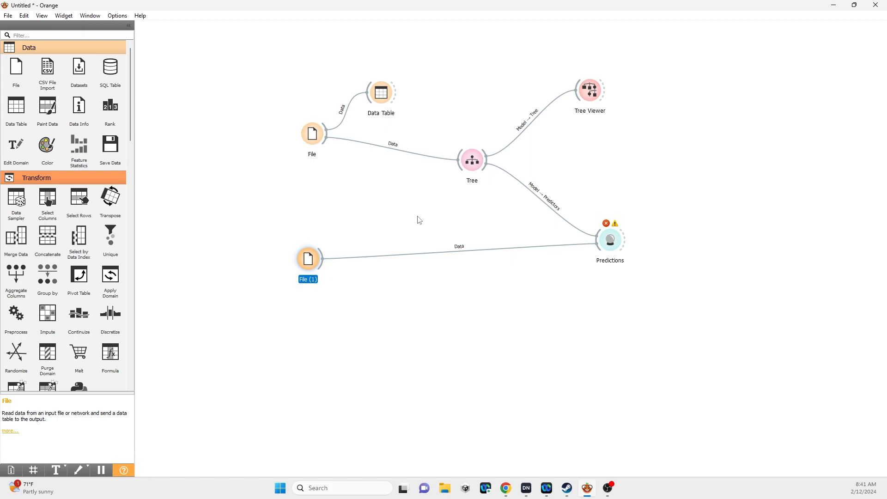
{"action": "left_click_drag", "start_coordinate": [256, 48], "coordinate": [715, 327]}
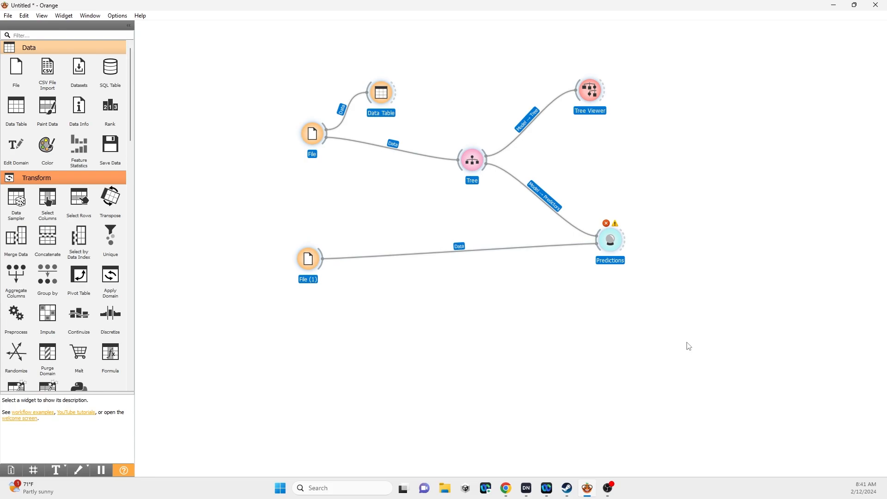
{"action": "left_click", "coordinate": [643, 355]}
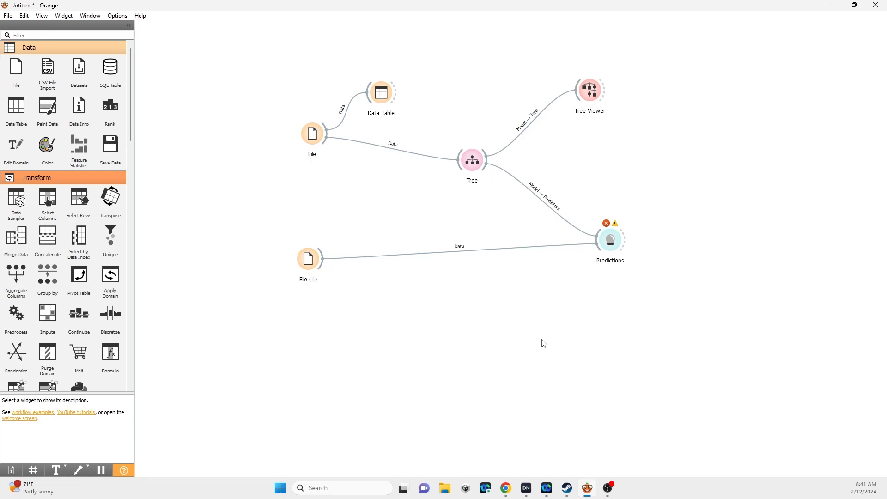
Align the second File widget horizontally with the Predictions widget so their data link runs straight, and clear the selection
{"action": "left_click_drag", "start_coordinate": [306, 263], "coordinate": [306, 254]}
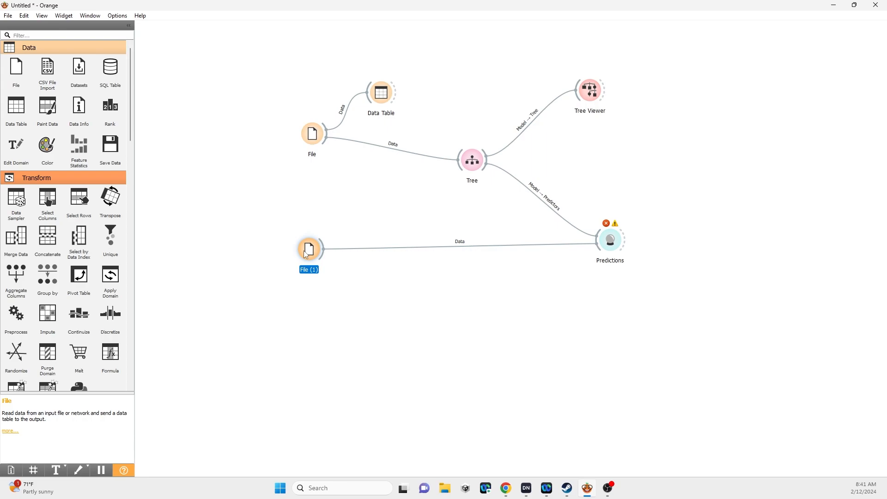
{"action": "left_click_drag", "start_coordinate": [304, 253], "coordinate": [304, 246]}
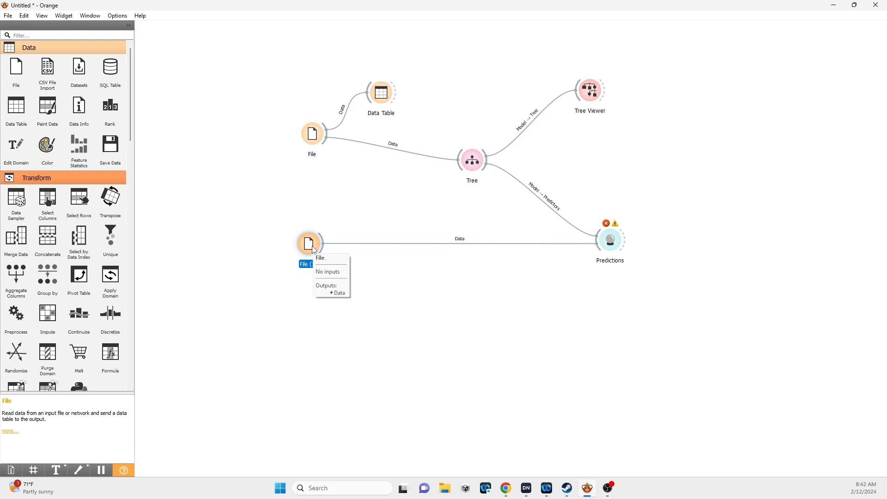
{"action": "left_click", "coordinate": [381, 364]}
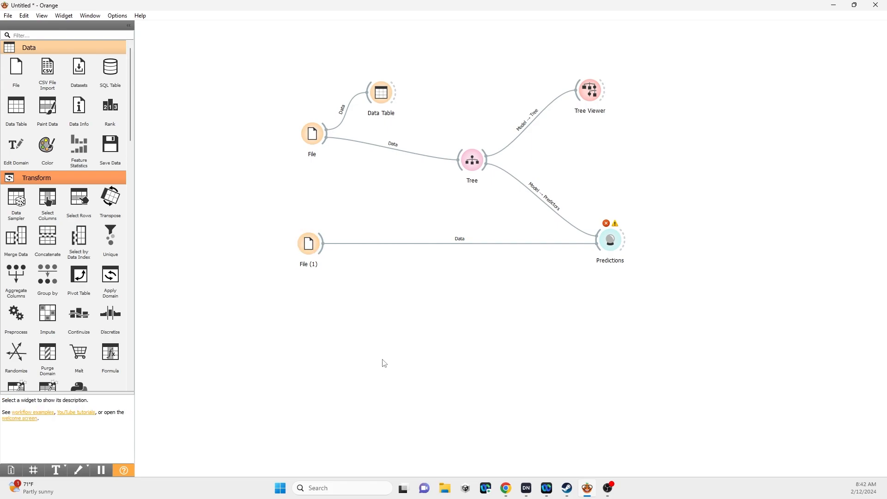